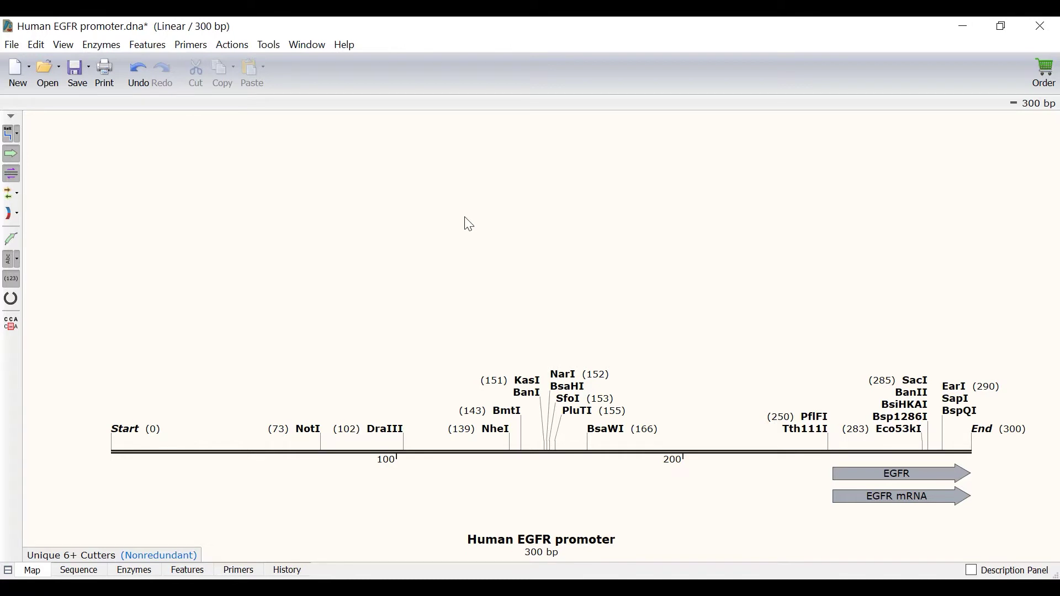
Select the Start and End markers (bases 1–300) and display the double-stranded sequence view.
left_click(123, 430)
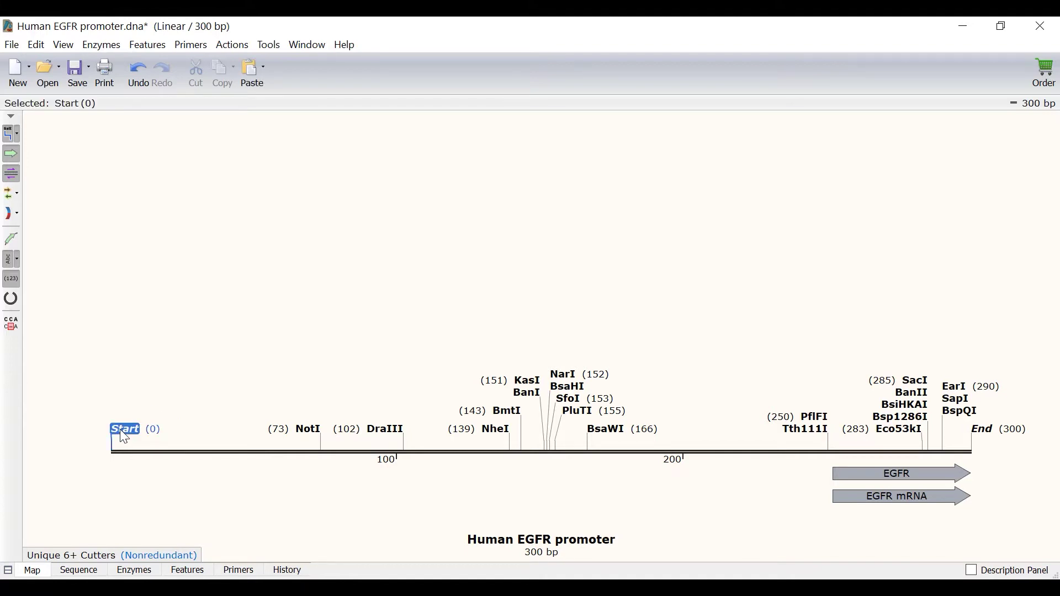
left_click(984, 431)
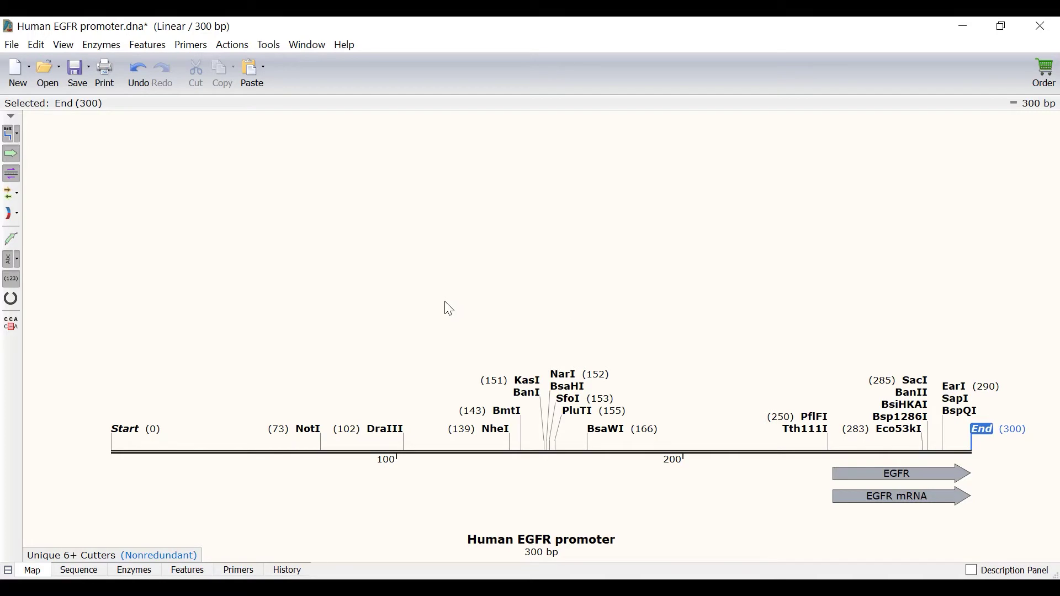
left_click(82, 572)
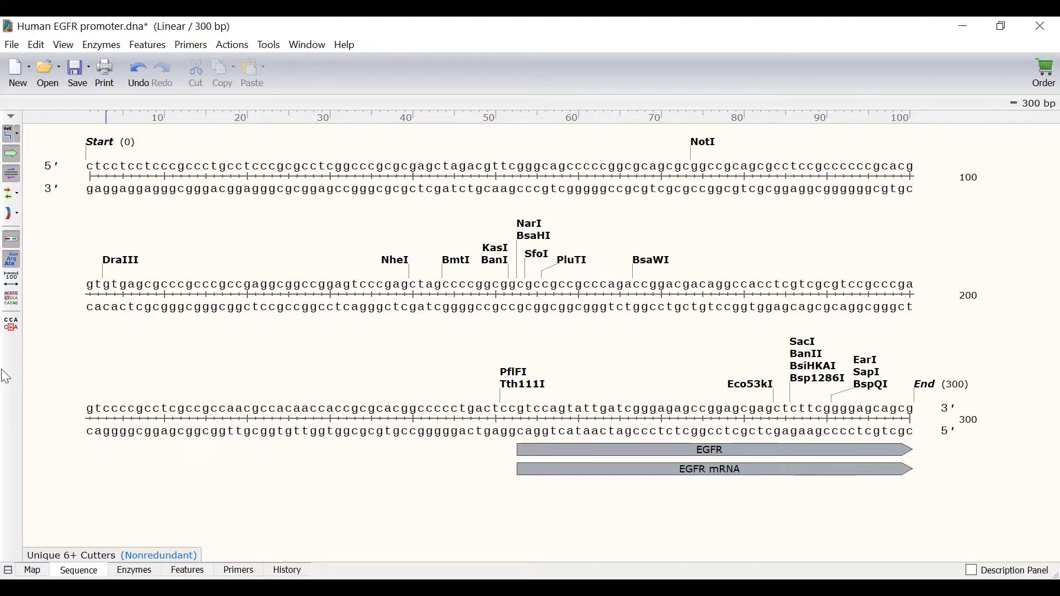
Select promoter bases 1–17 and start a new primer from them via Primers > Add Primer.
left_click_drag(87, 164, 230, 178)
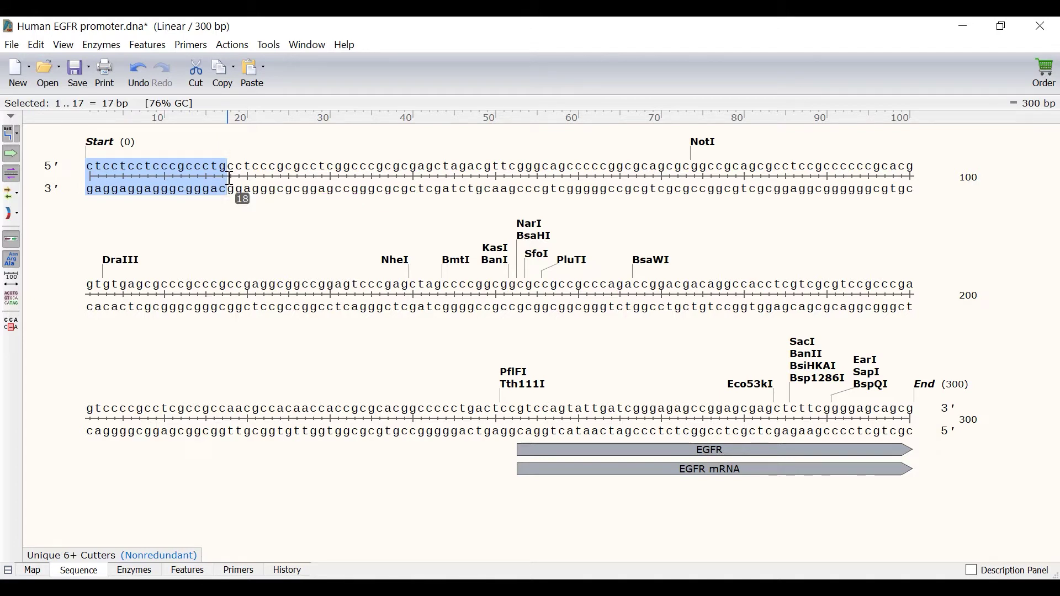
left_click(199, 48)
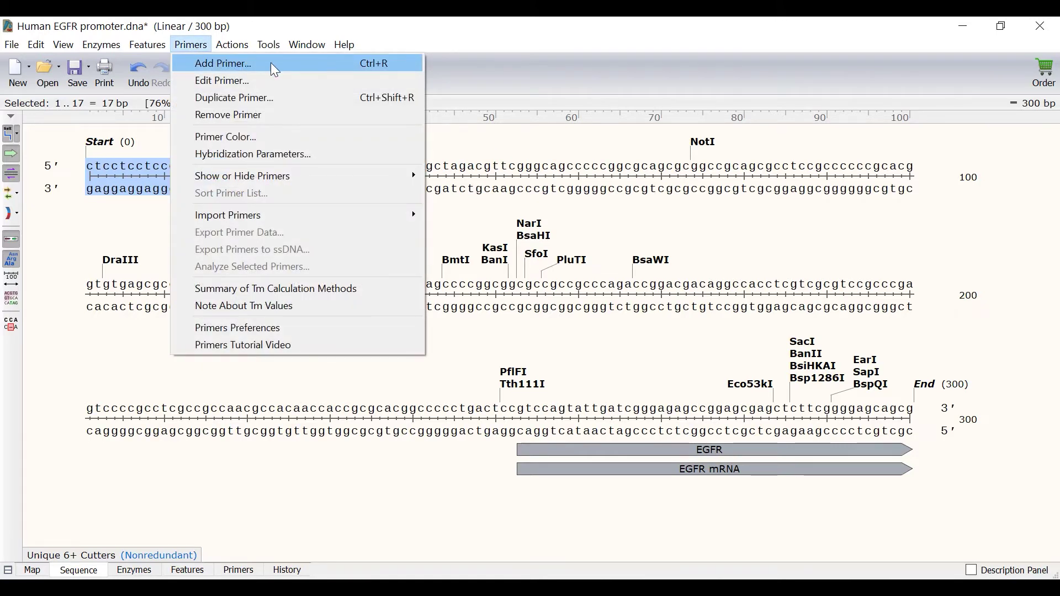
left_click(274, 70)
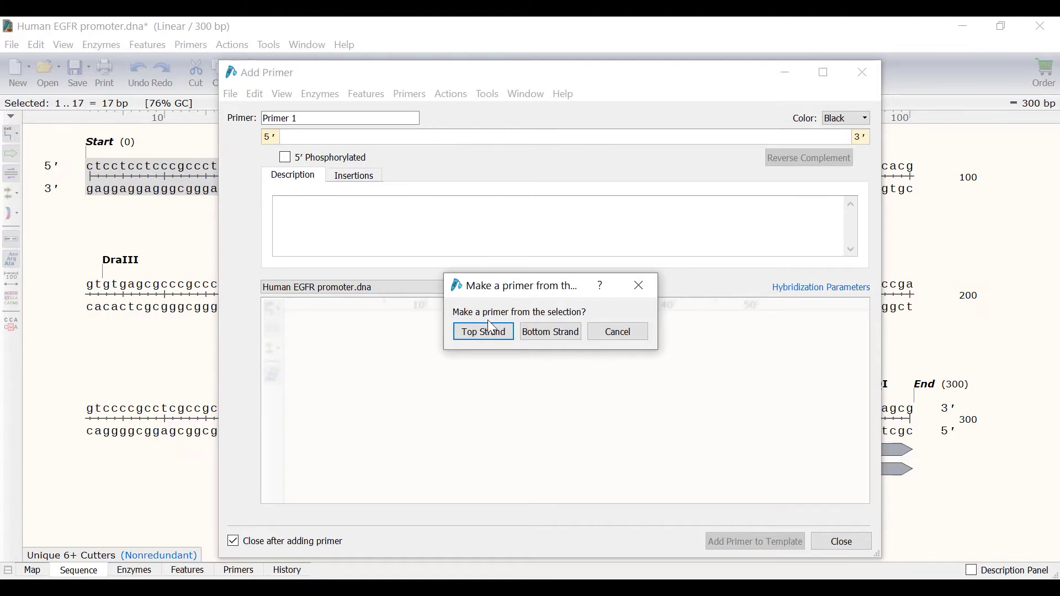
Draft a top-strand primer named EGFR.FOR with the description 'Primer to add Acc65I site'.
left_click(494, 335)
type("EGFR.FOR")
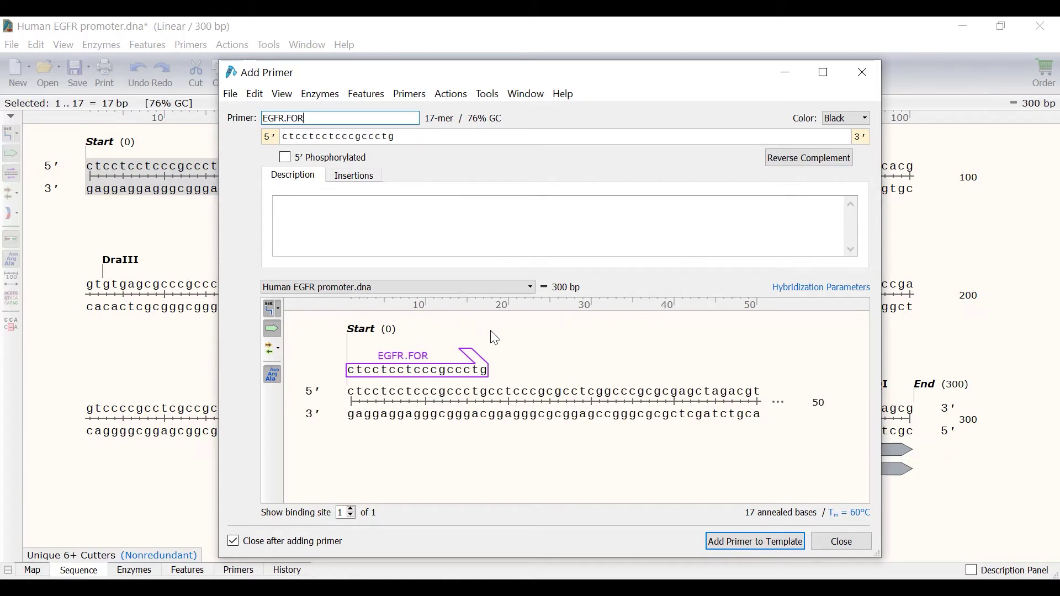
left_click(416, 210)
type("Prim")
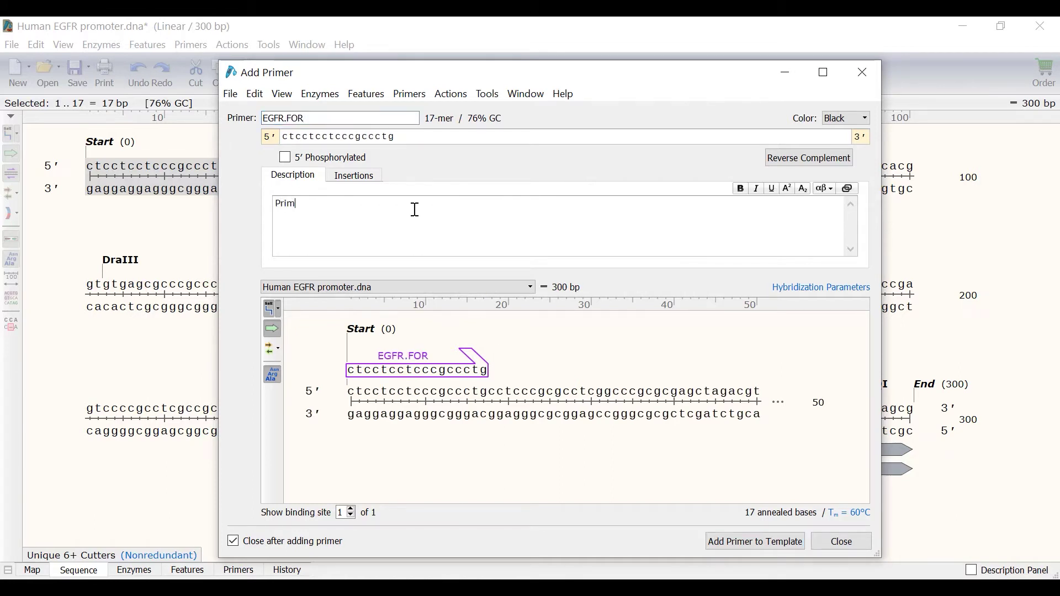
type("er to add Acc65I site")
left_click(365, 180)
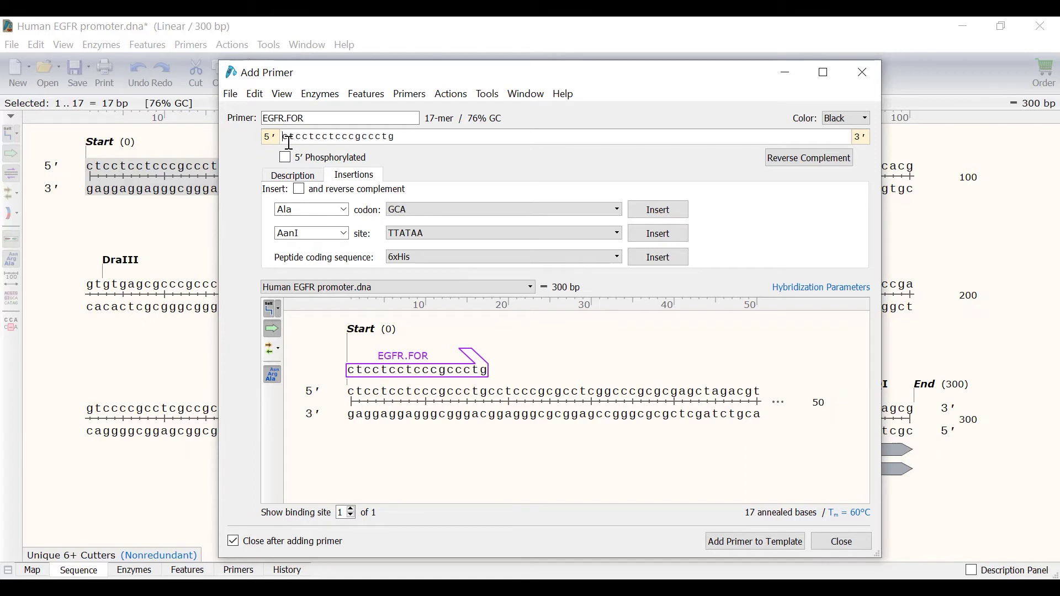
Add an Acc65I GGTACC site and TAAGCA 5′ leader to EGFR.FOR, then place the 29-mer on the template.
left_click(345, 234)
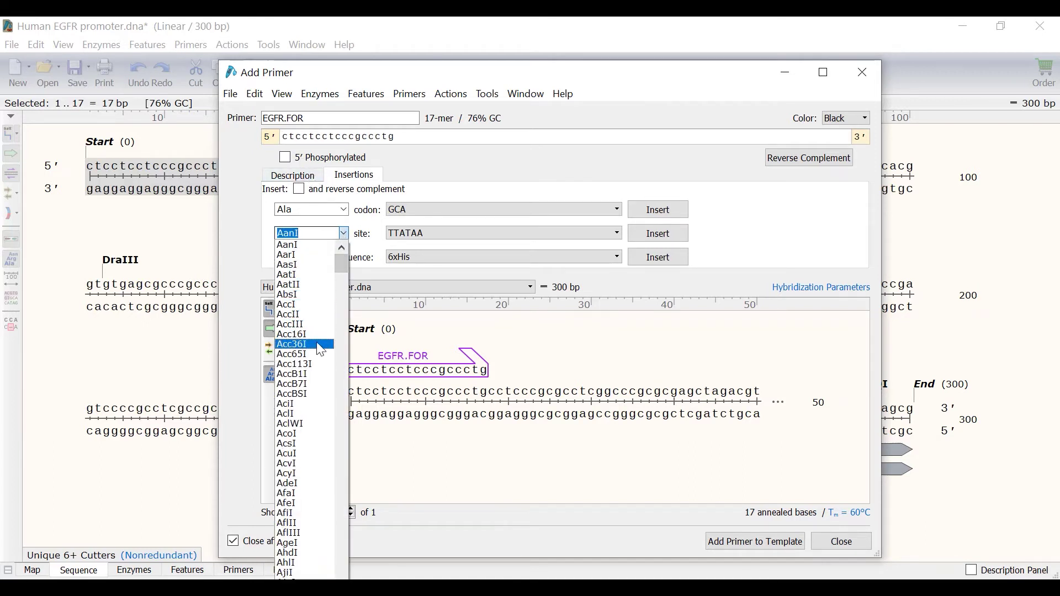
left_click(319, 355)
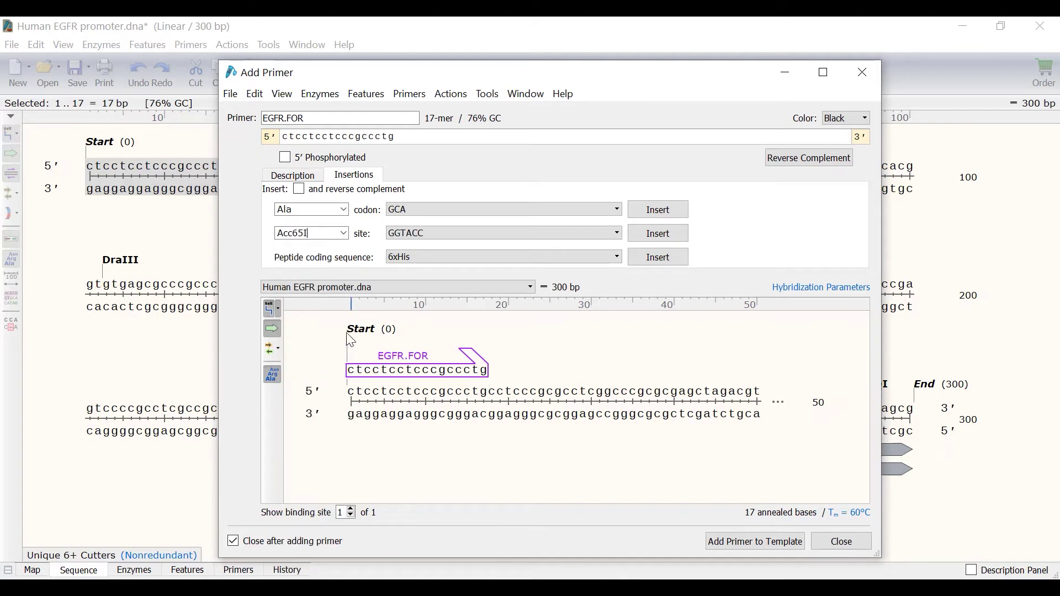
left_click(671, 239)
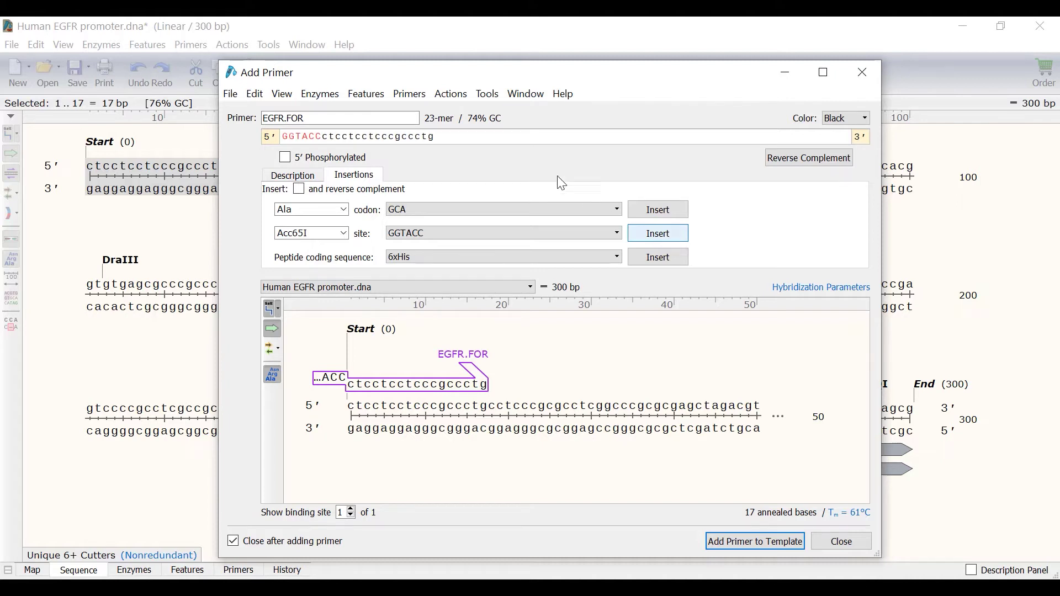
left_click(286, 137)
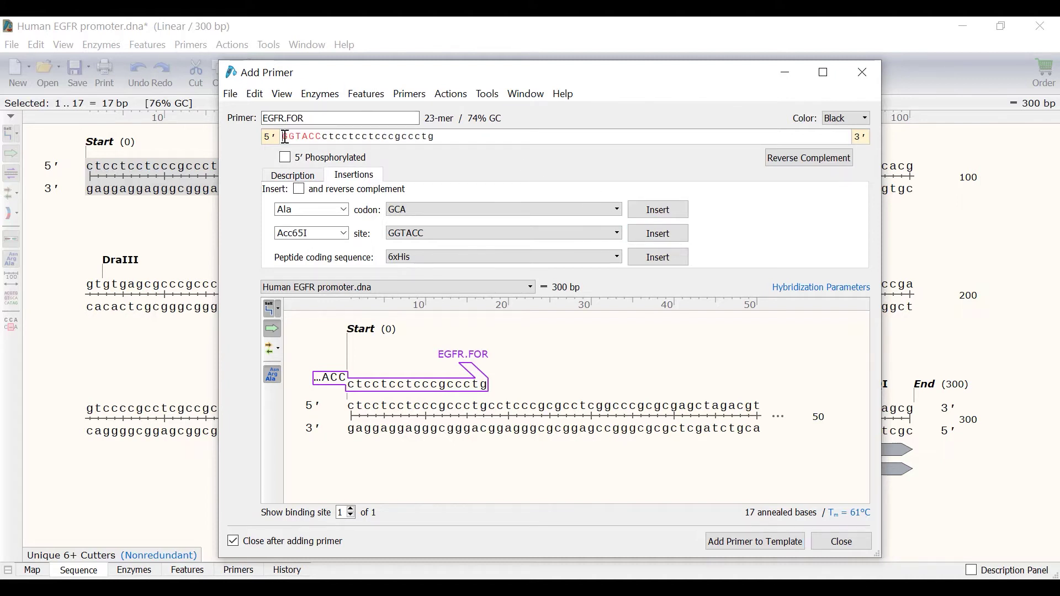
type("AAA")
type("GC")
type("A")
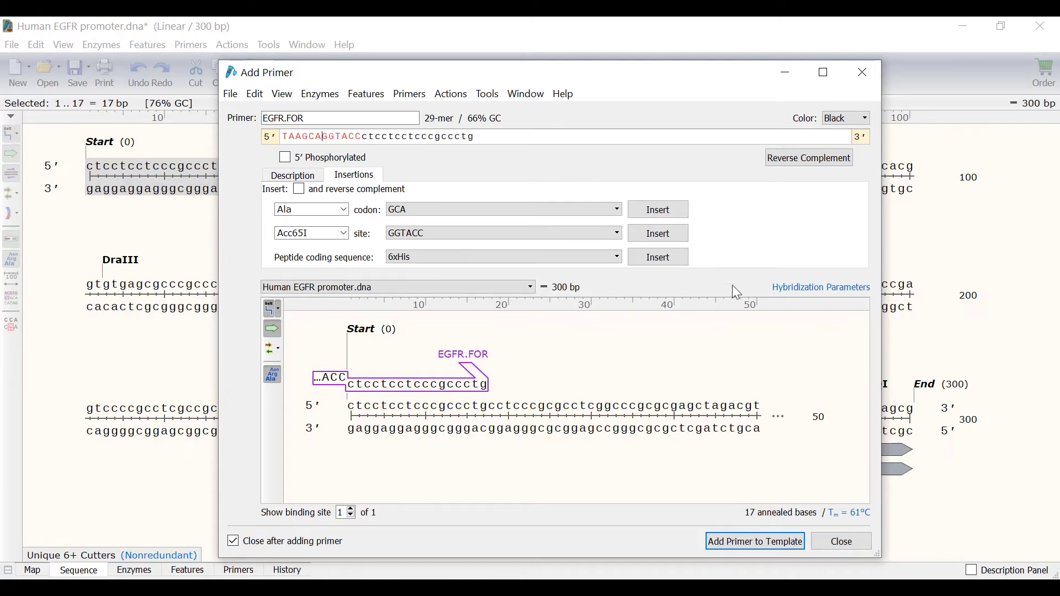
left_click(755, 544)
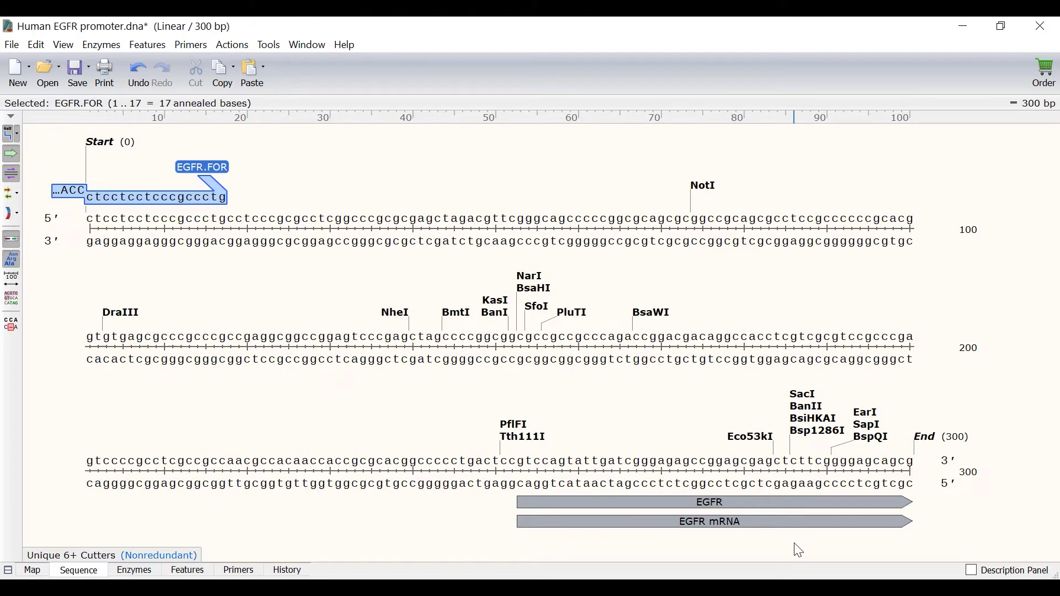
Select bases 284–300 at the promoter's 3′ end and start a second primer via Primers > Add Primer.
left_click_drag(913, 462, 775, 481)
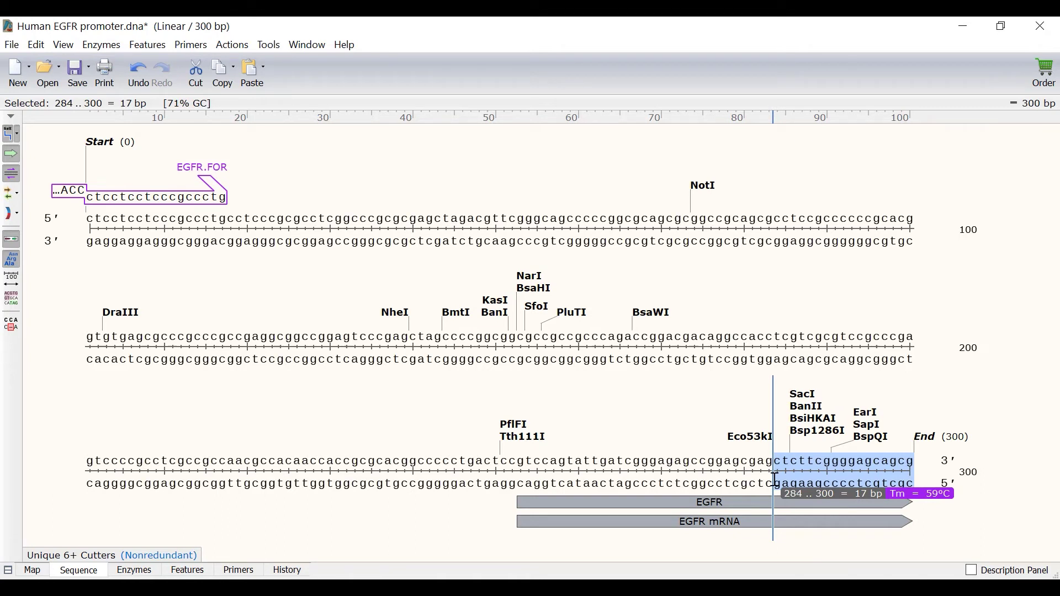
left_click_drag(775, 479, 775, 479)
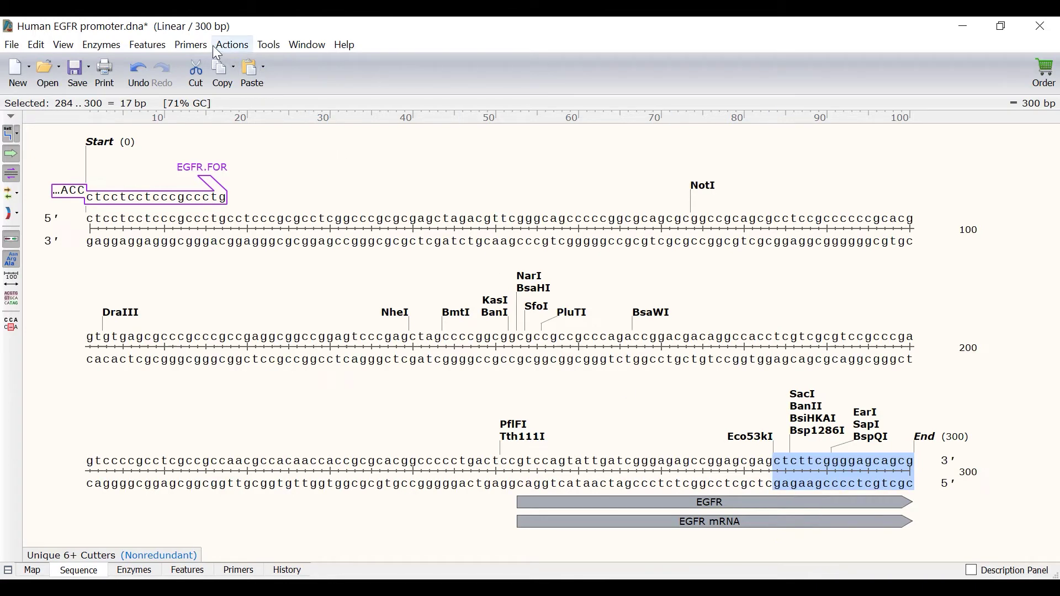
left_click(191, 45)
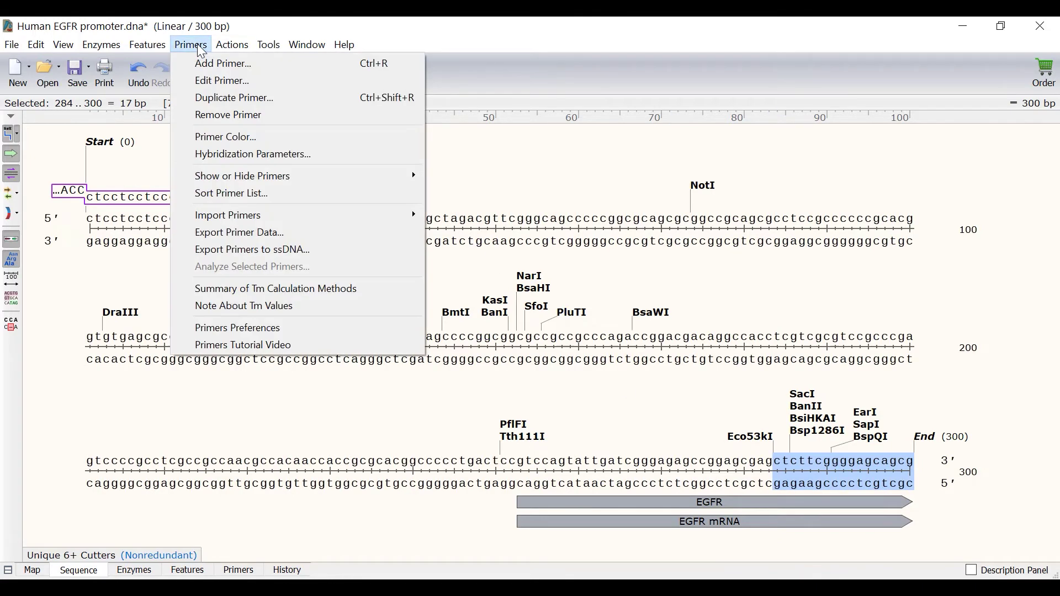
left_click(253, 65)
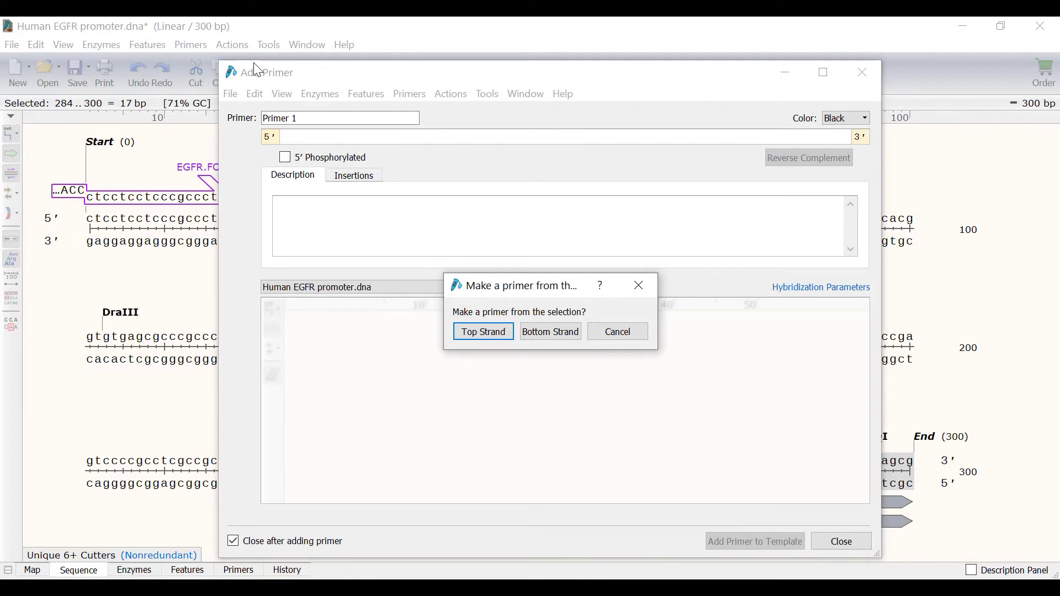
Draft a bottom-strand primer named EGFR.REV with the description 'Primer to add XhoI site'.
left_click(546, 331)
type("EGFR.REV")
left_click(466, 232)
type("Primer to ")
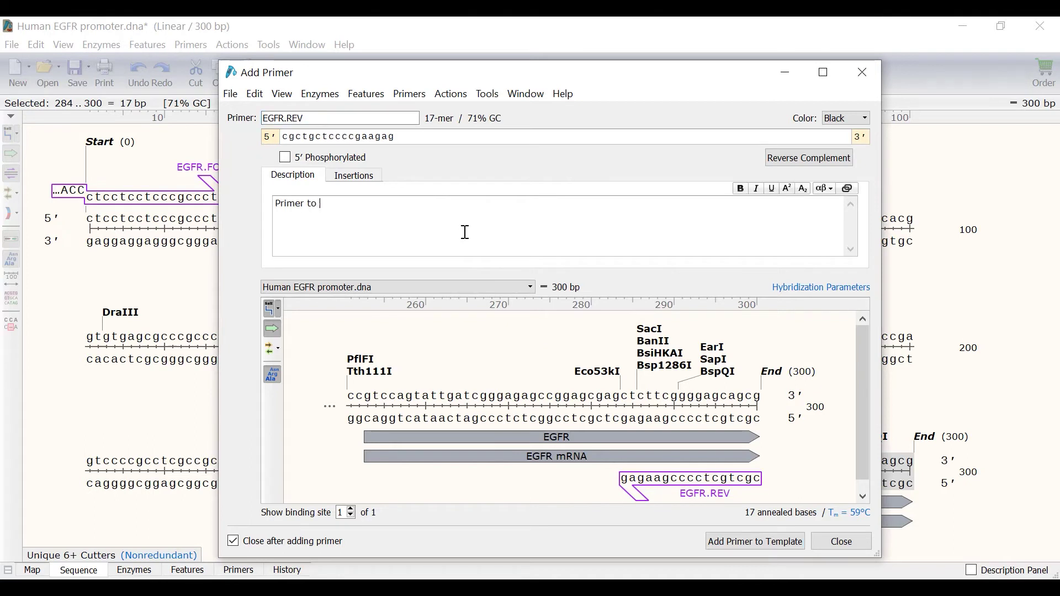
type("add XhoI site")
Add a CTCGAG XhoI site and TAAGCA 5′ leader to EGFR.REV, then place the 29-mer on the template.
left_click(378, 172)
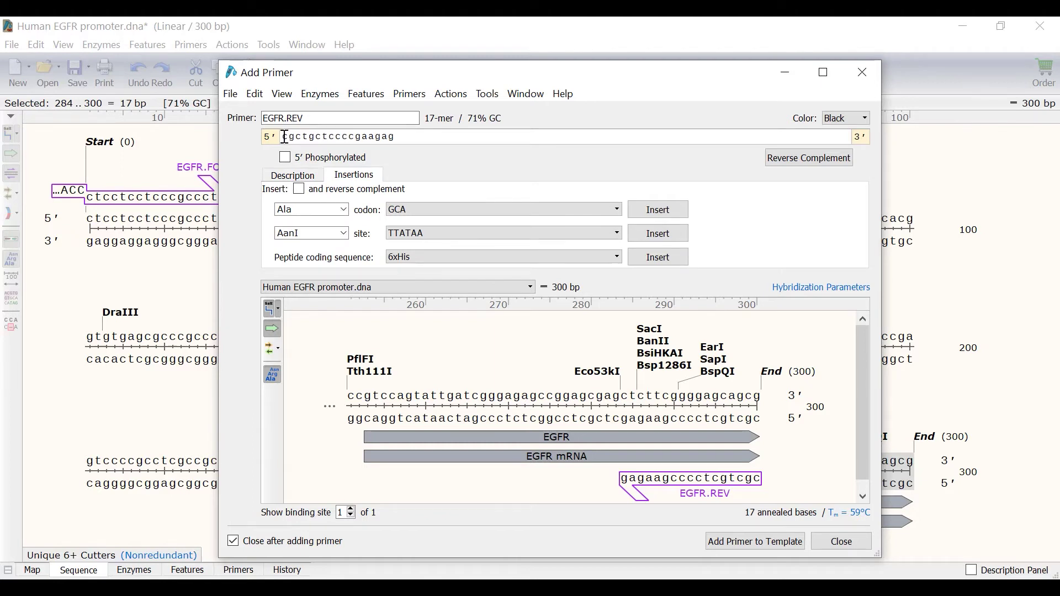
double_click(330, 233)
type("XhoI")
left_click(643, 237)
left_click(285, 136)
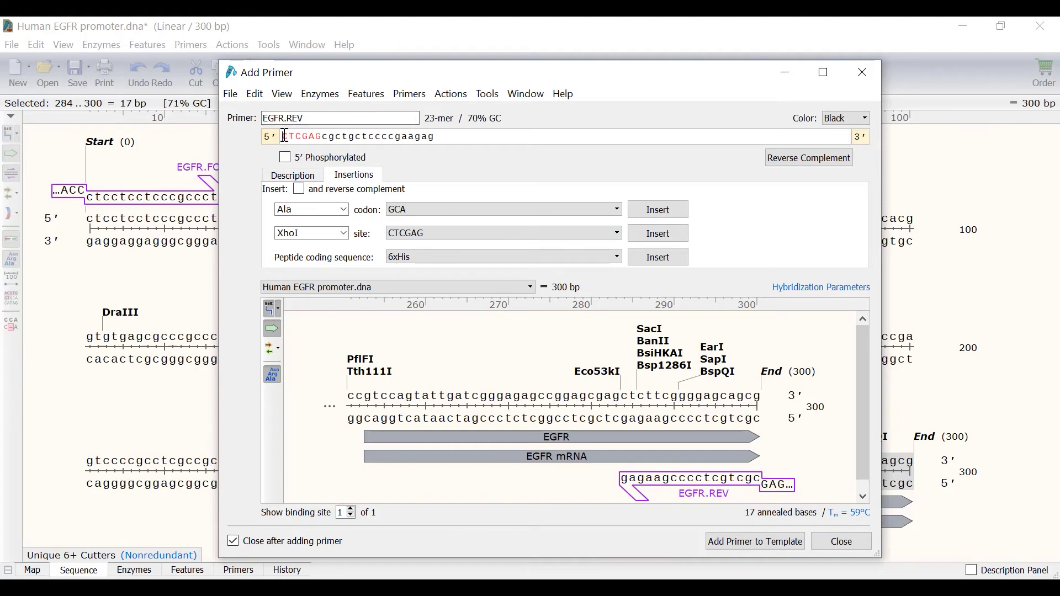
type("AAAGCA")
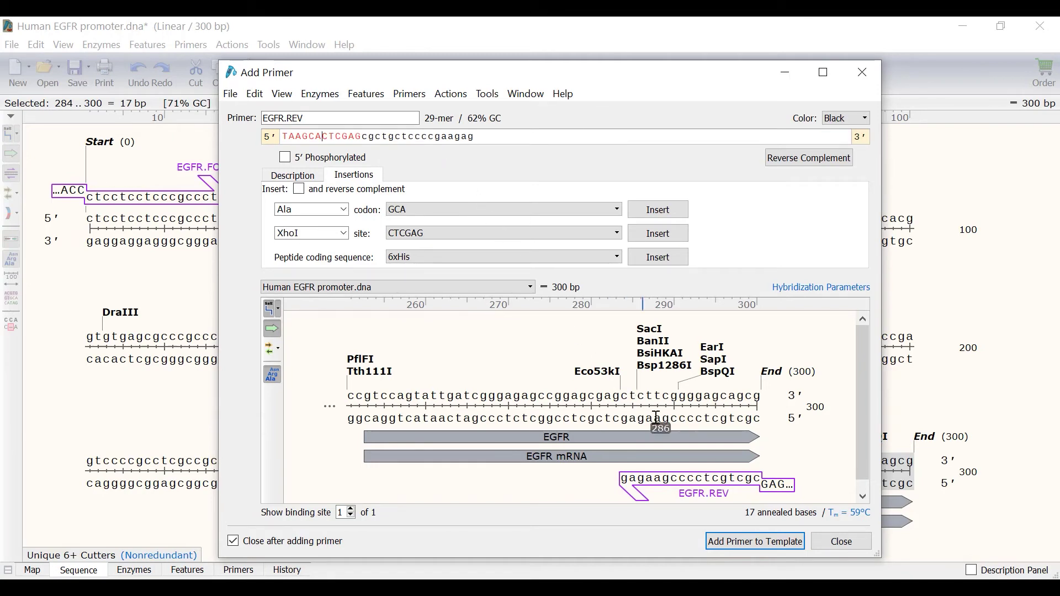
left_click(737, 541)
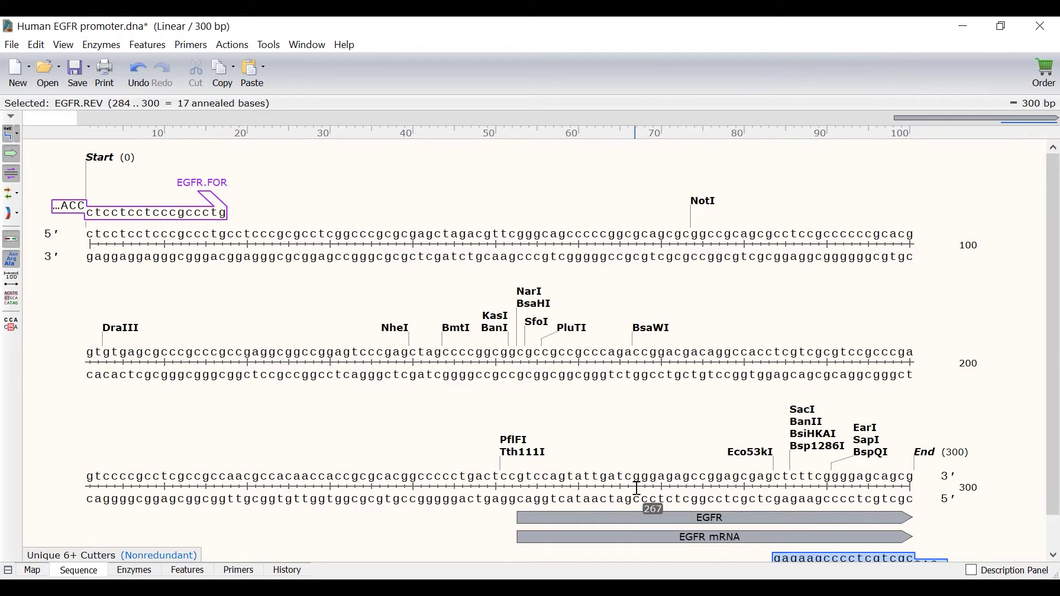
Set up a PCR simulation using EGFR.FOR and EGFR.REV as the primer pair.
left_click(297, 209)
scroll(297, 208, "down", 1)
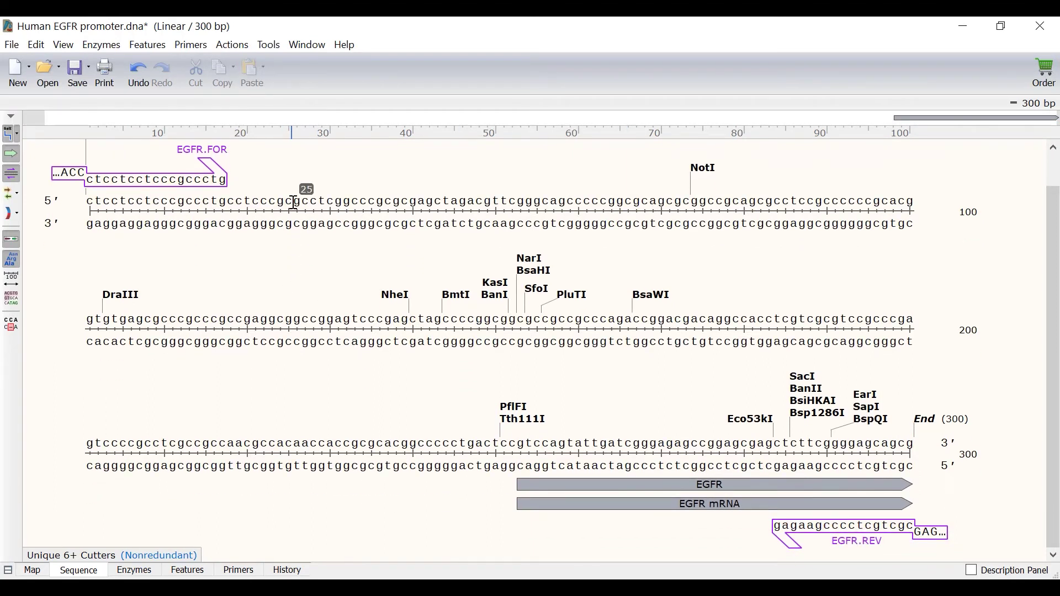
left_click(228, 47)
left_click(377, 114)
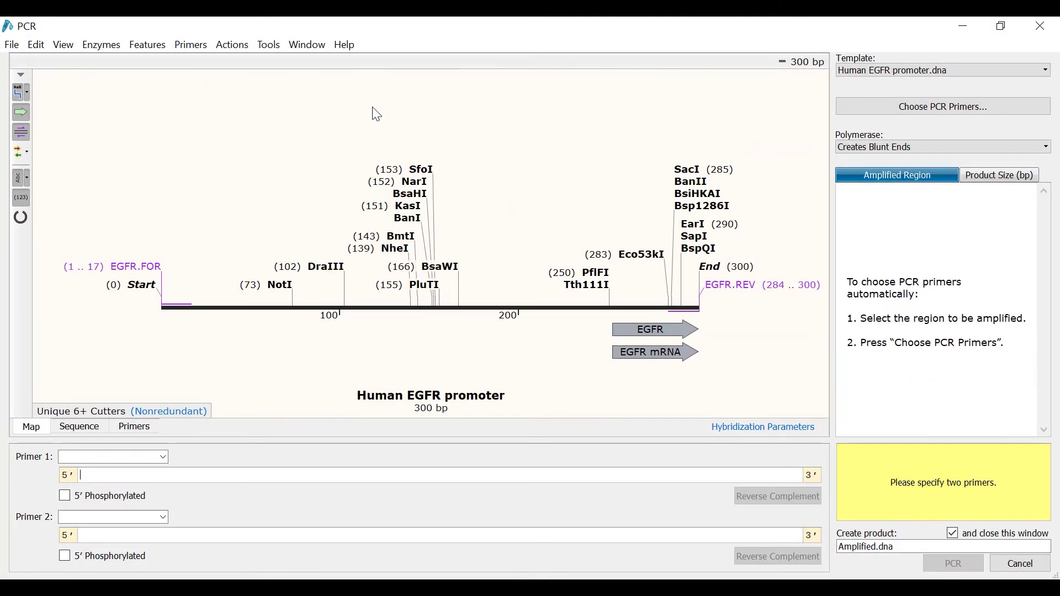
left_click(148, 269)
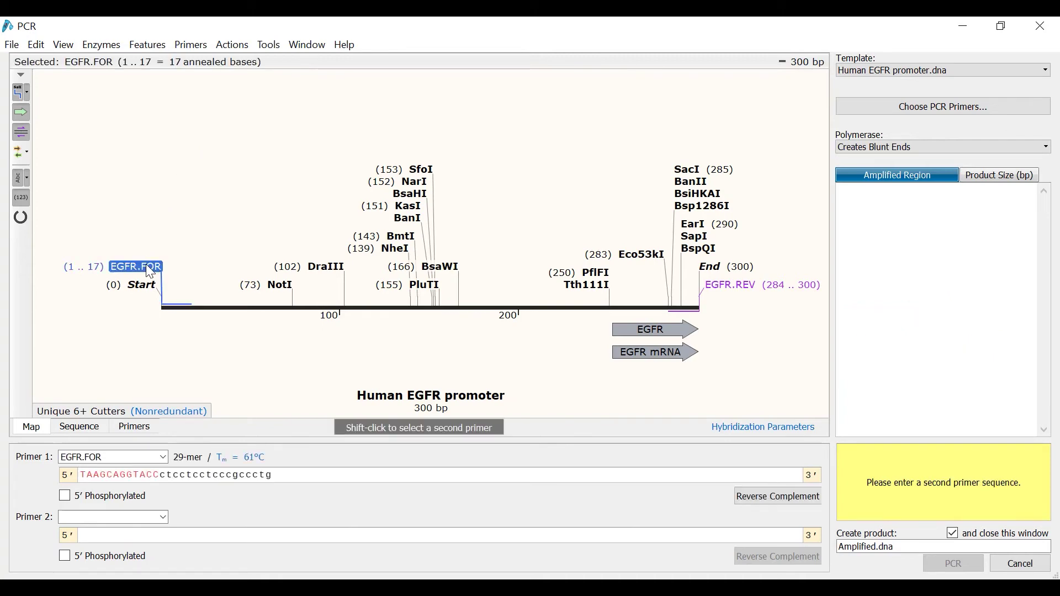
left_click(743, 290, "shift")
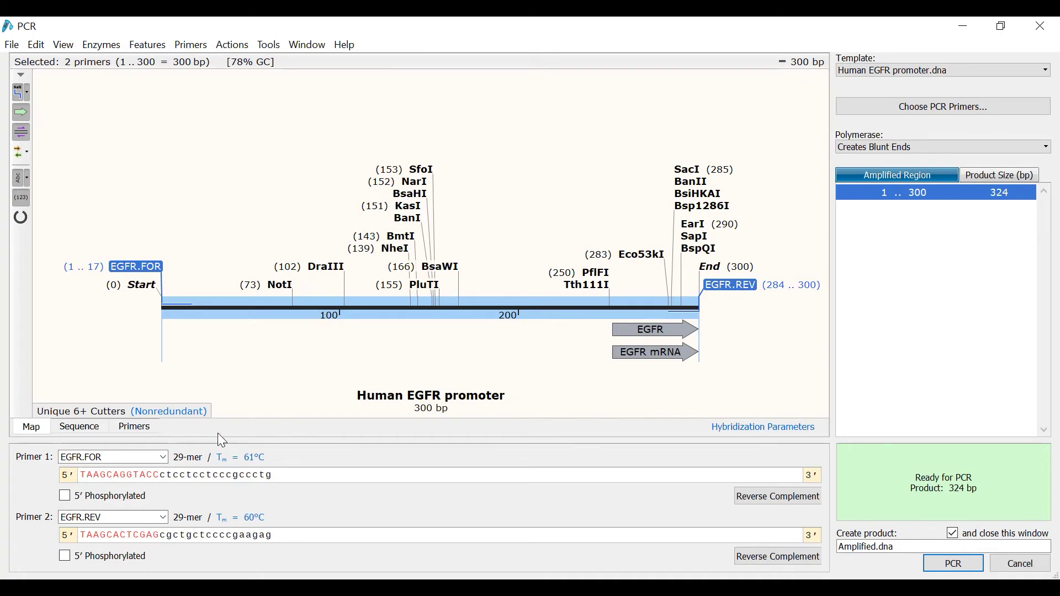
left_click(164, 458)
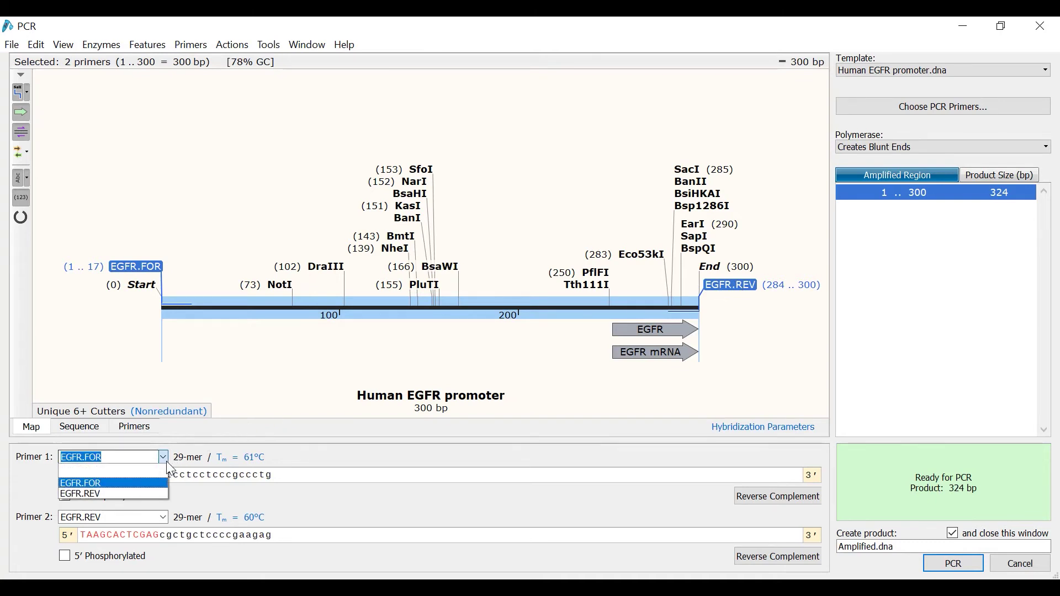
left_click(171, 469)
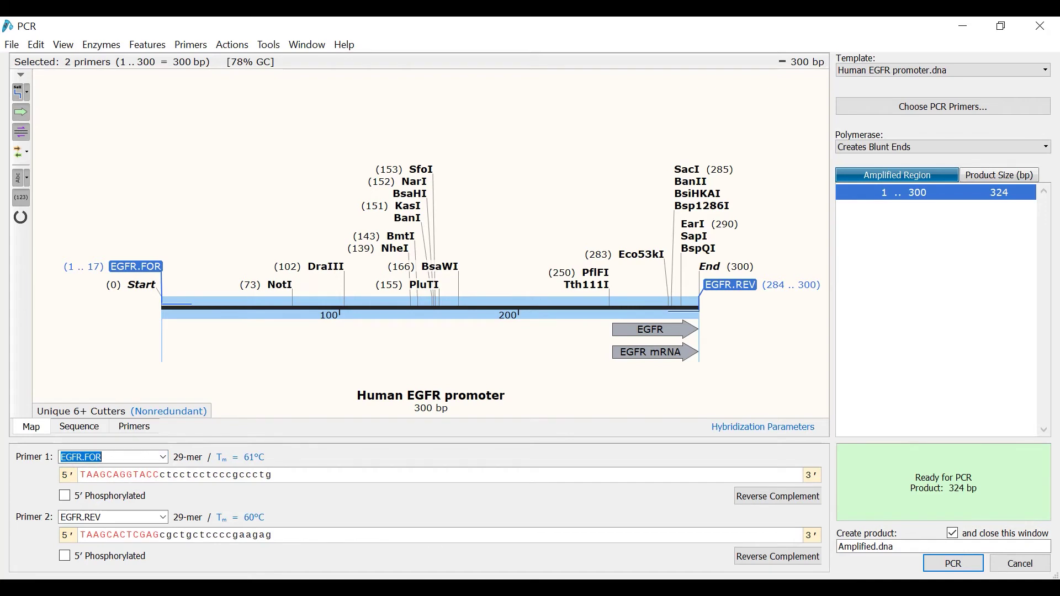
Name the product 'EGFR Promoter PCR' and generate the 324 bp product file.
double_click(861, 547)
type("EGFR Promoter PCR")
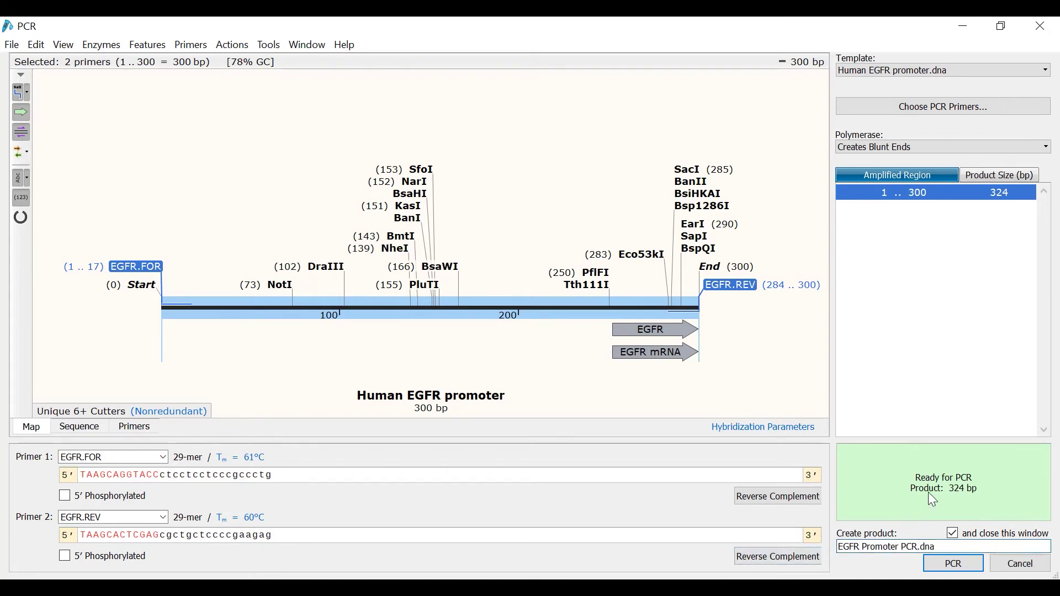
left_click(946, 563)
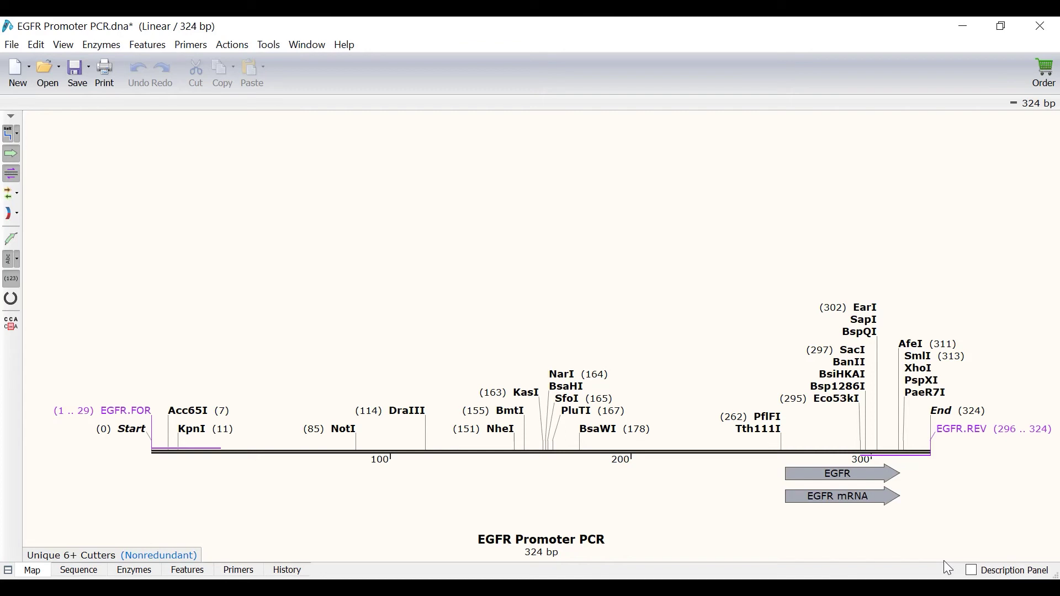
Check the Acc65I site at position 7 and XhoI at 313, then view the History tab.
left_click(206, 413)
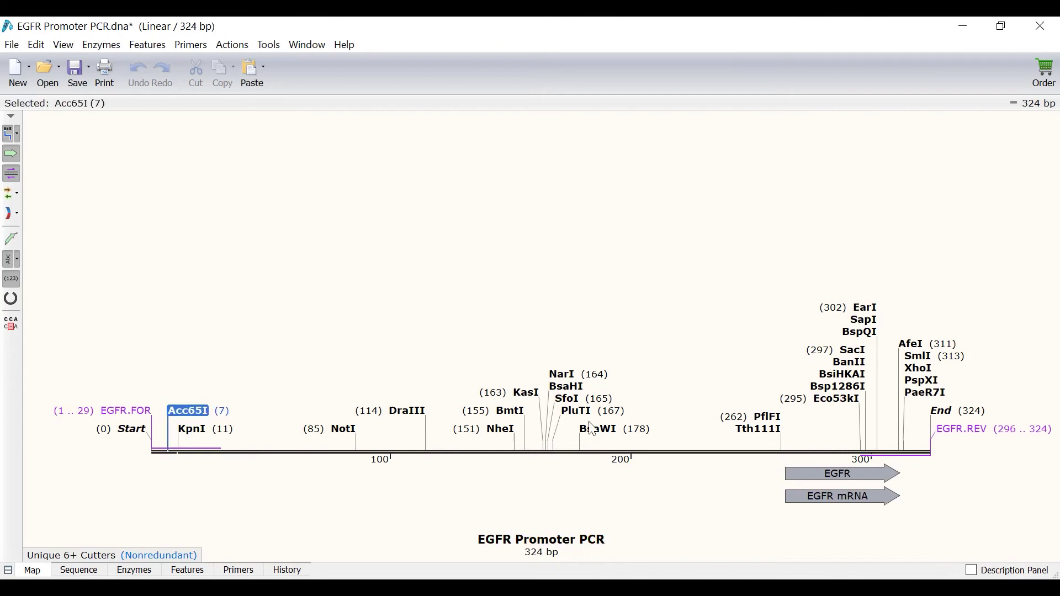
left_click(921, 370)
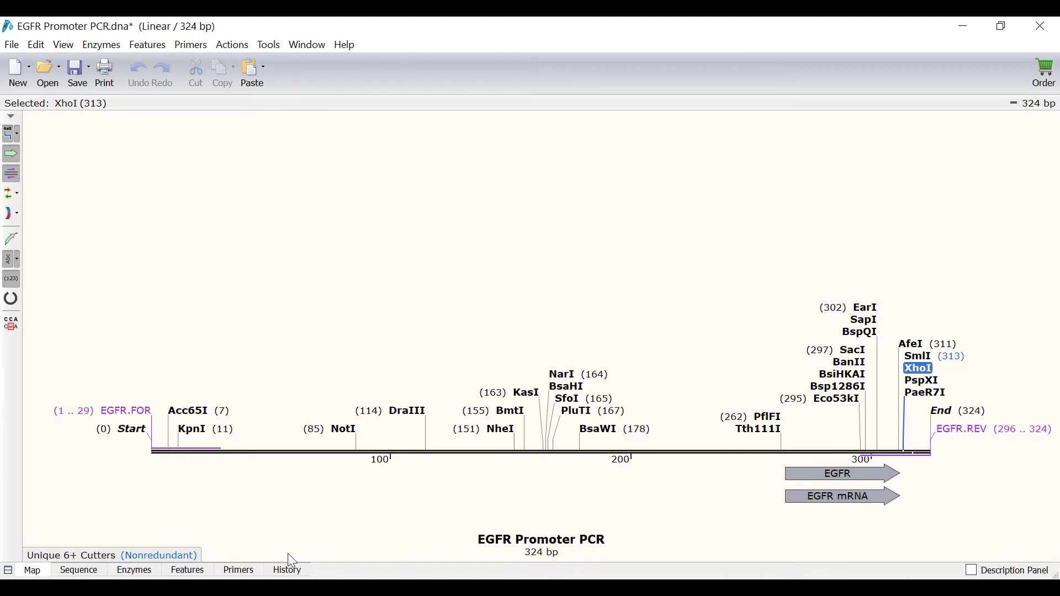
left_click(289, 575)
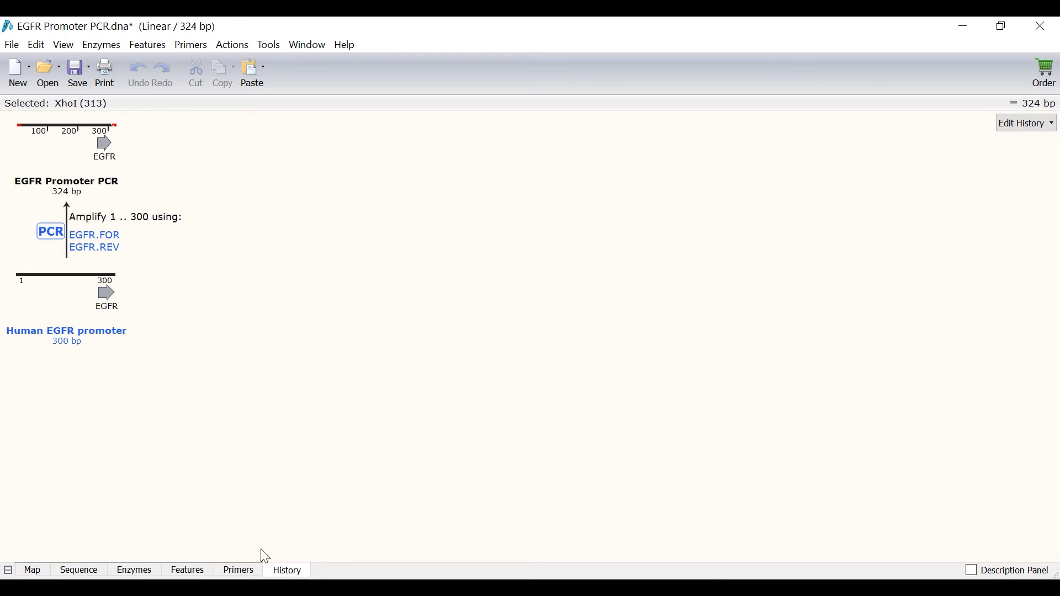
Display the Primers list showing EGFR.FOR at bases 1–29 and EGFR.REV at 296–324.
left_click(257, 573)
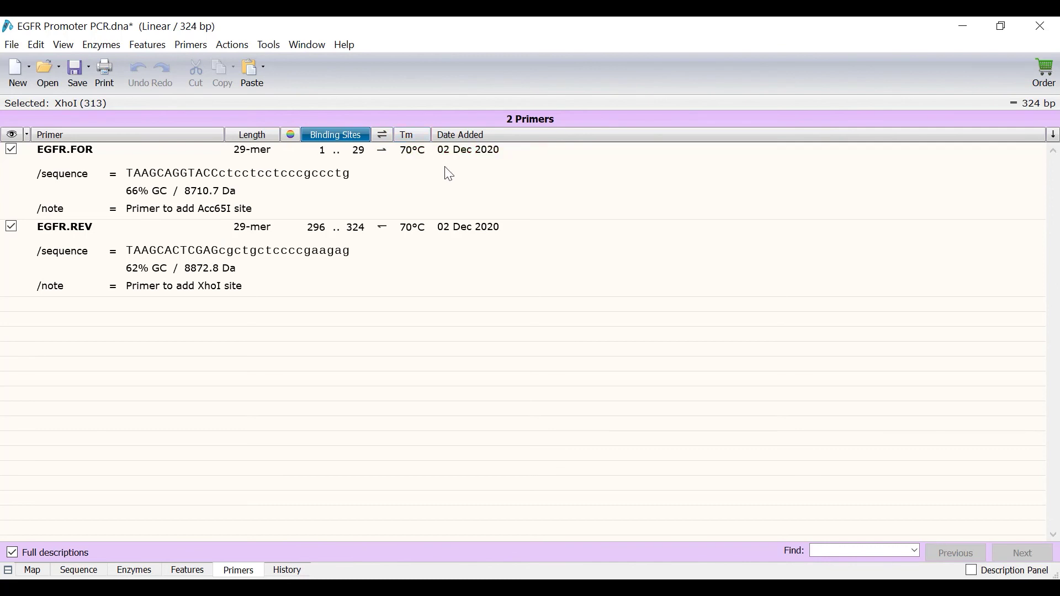
Export primer data, accepting the default options, to reach the save dialog for 'Primers from Human EGFR promoter' as tab-delimited values.
left_click(208, 48)
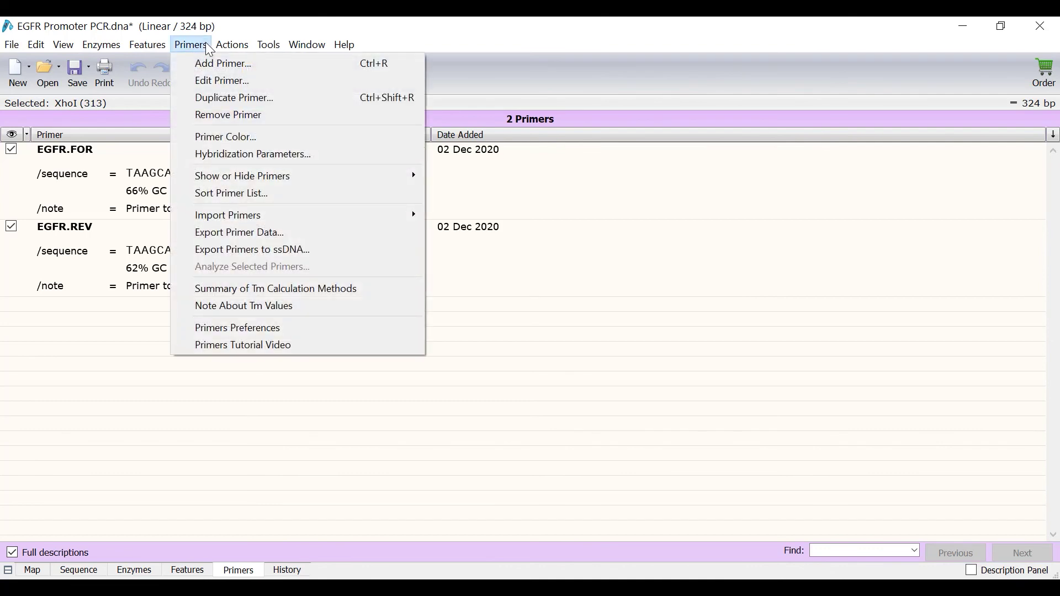
left_click(294, 228)
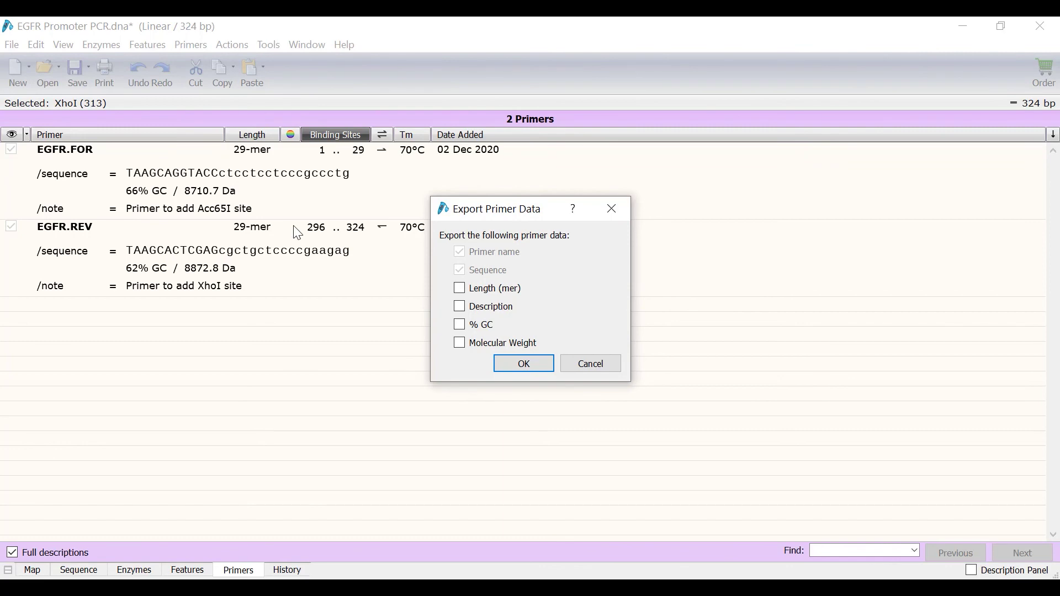
left_click(540, 369)
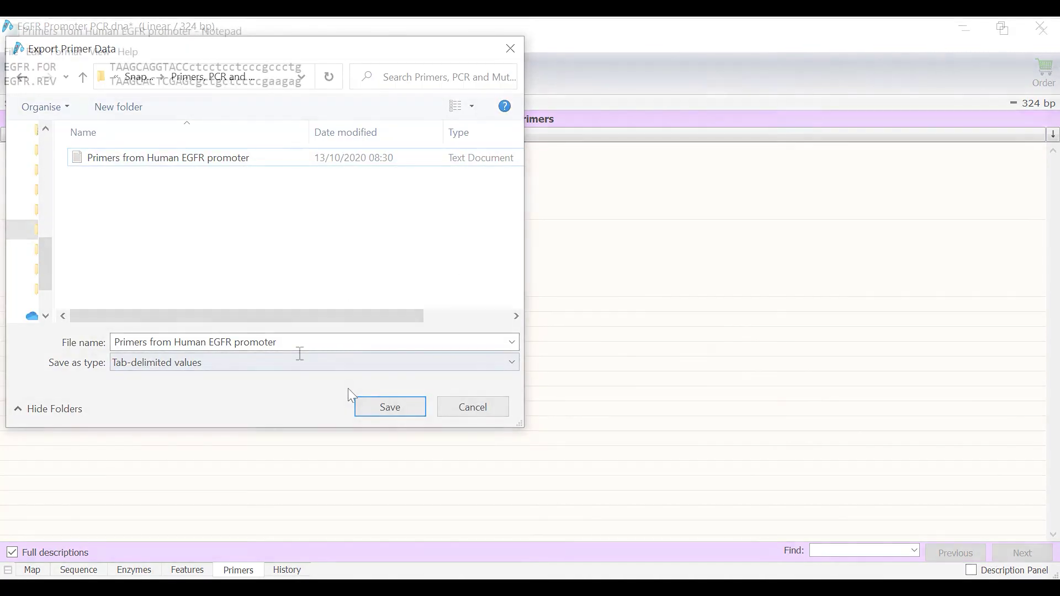